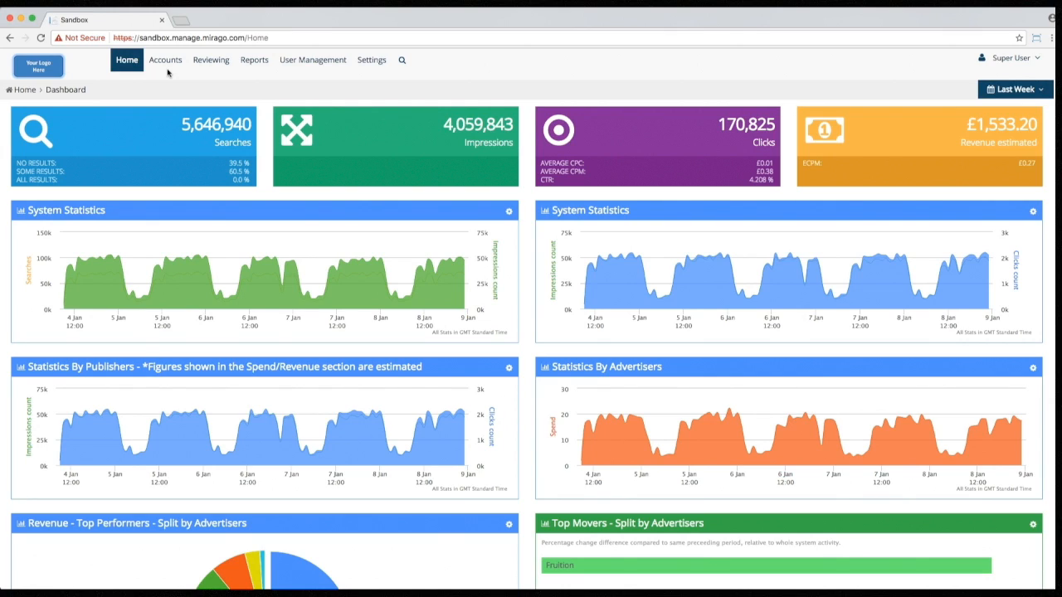
Step: Go from the dashboard to the Accounts section, which lists advertisers first
left_click(165, 65)
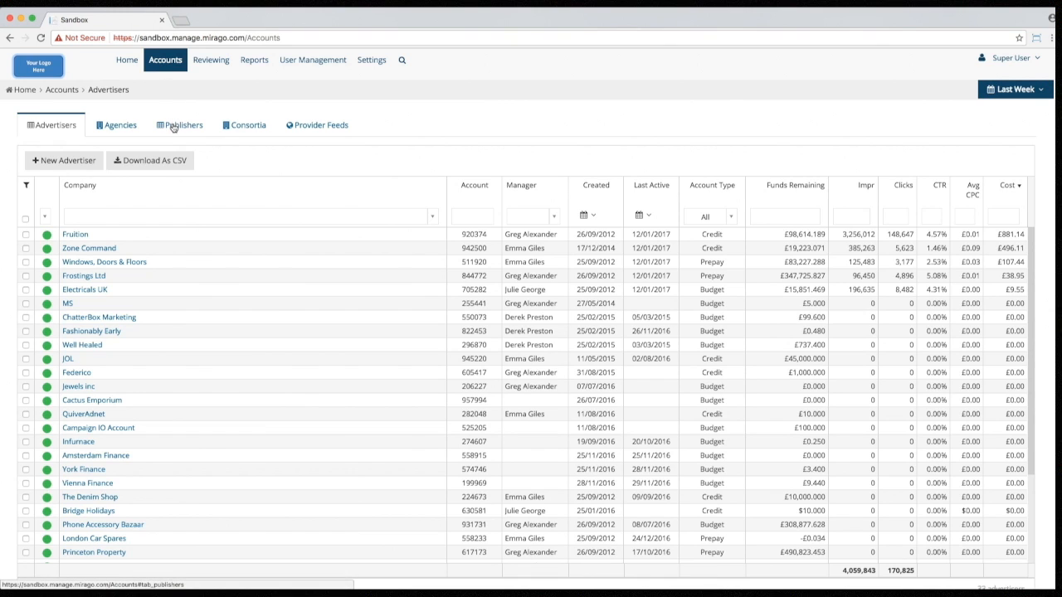
Step: Switch to the Publishers tab to list the 15 existing publishers
left_click(174, 126)
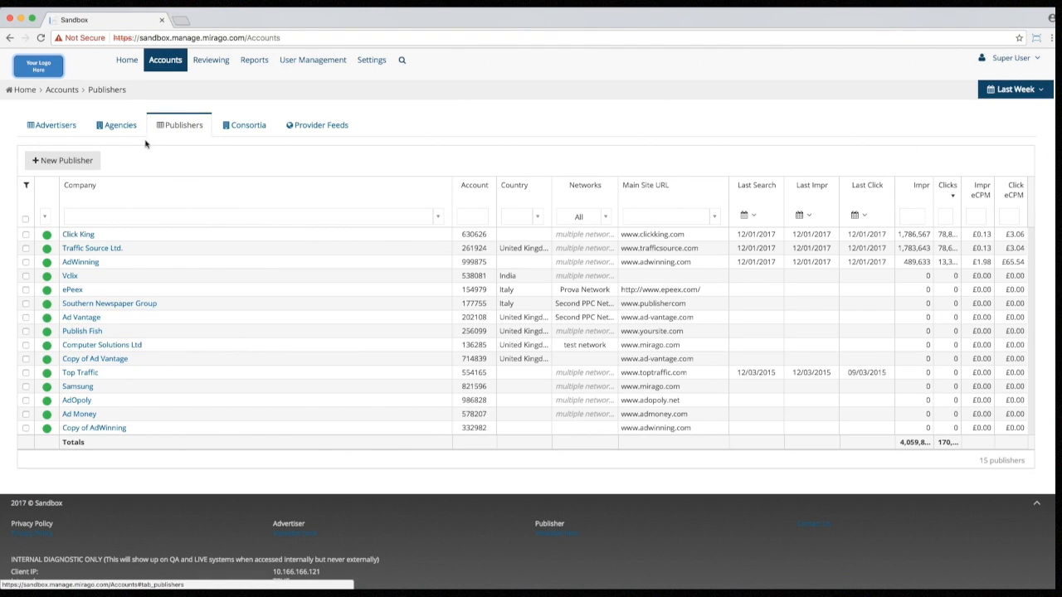
Step: Start a new publisher named Adferno and enter its company telephone number
left_click(60, 164)
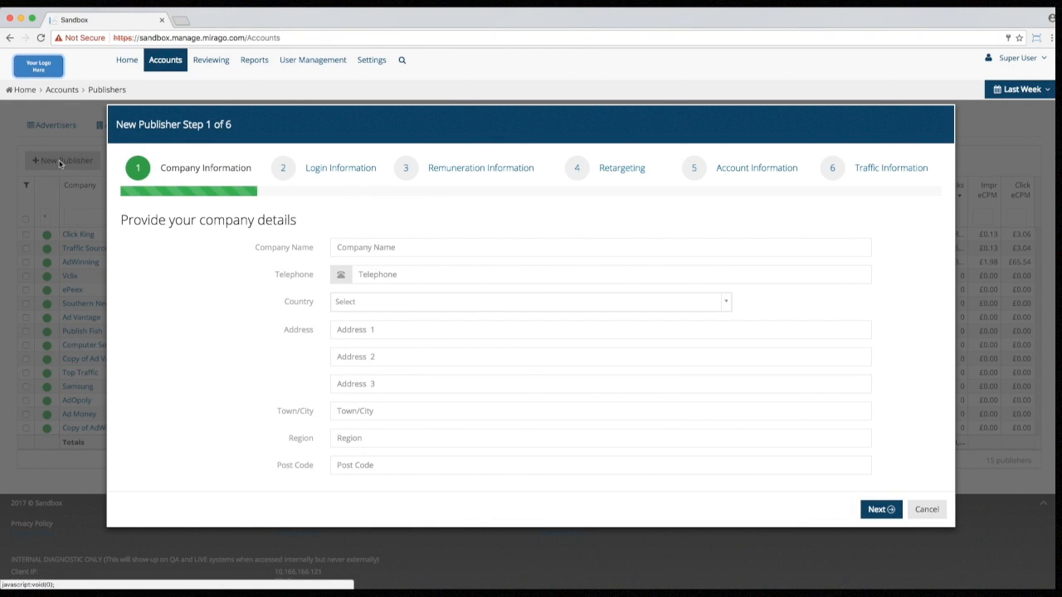
left_click(364, 247)
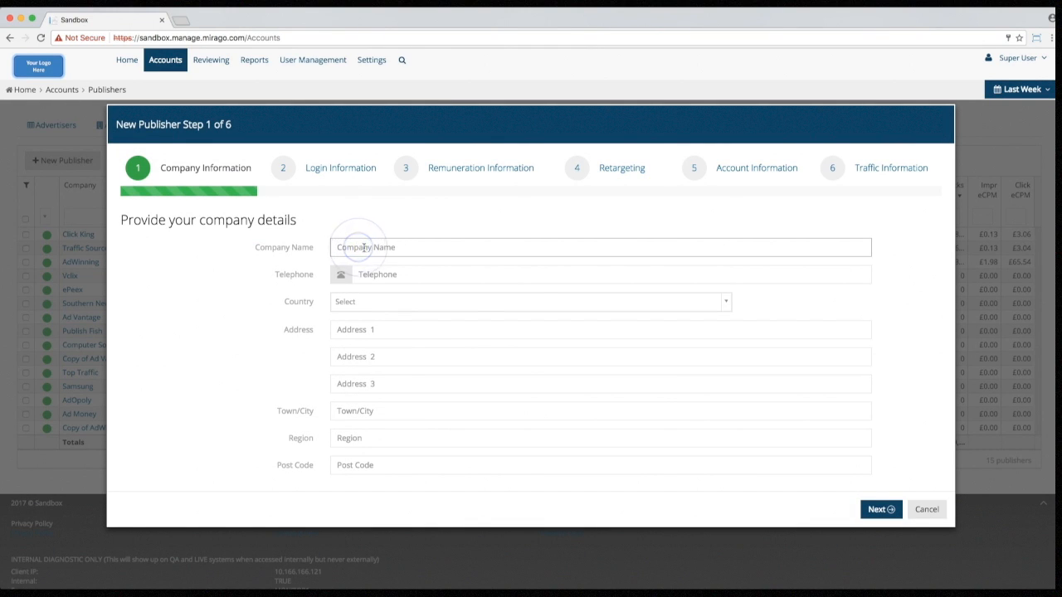
type("Adren")
type("o")
key("BackSpace")
key("BackSpace")
key("BackSpace")
type("erno")
left_click(358, 274)
type("0044123487")
Step: Set country to United Kingdom, fill in the company's address, town, region and post code
key("Tab")
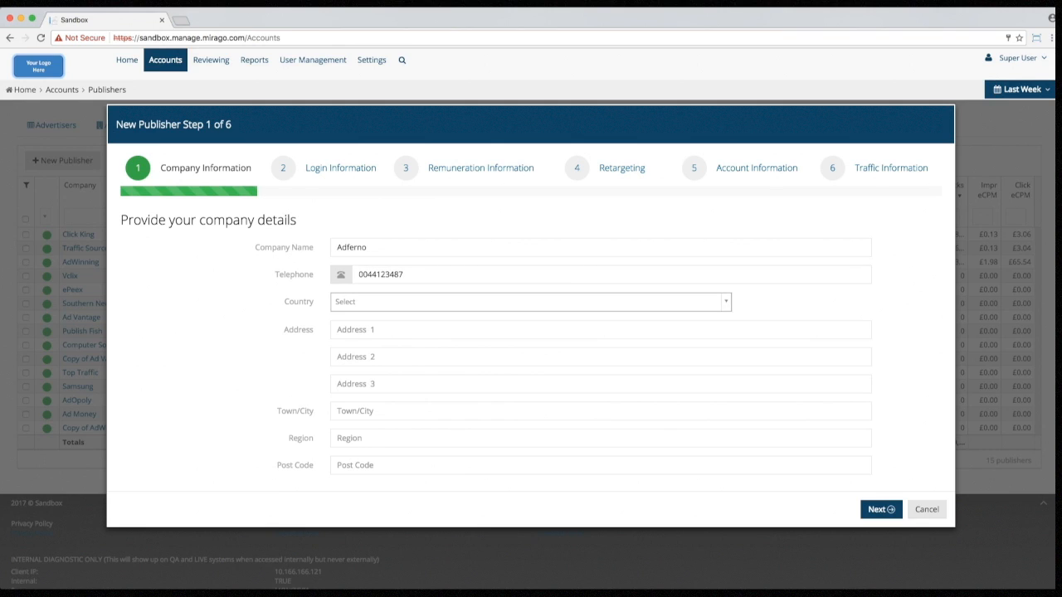
key("space")
type("u")
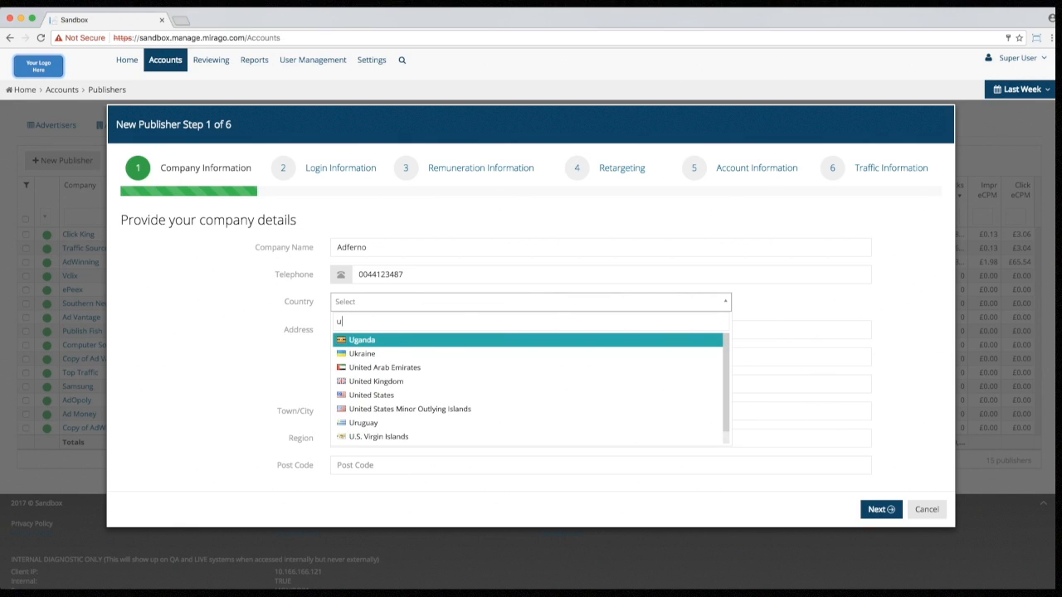
key("Down")
key("Down")
key("Down")
key("Return")
key("Tab")
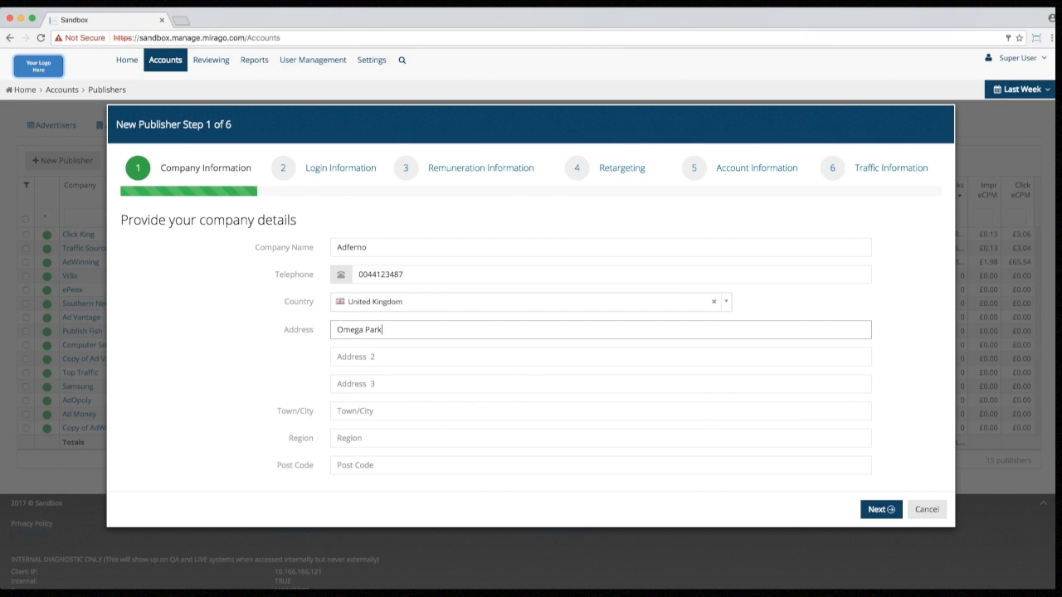
key("Tab")
key("Tab")
key("Tab")
type("Alton")
key("Tab")
type("Hants")
key("Tab")
type("Gu342YT")
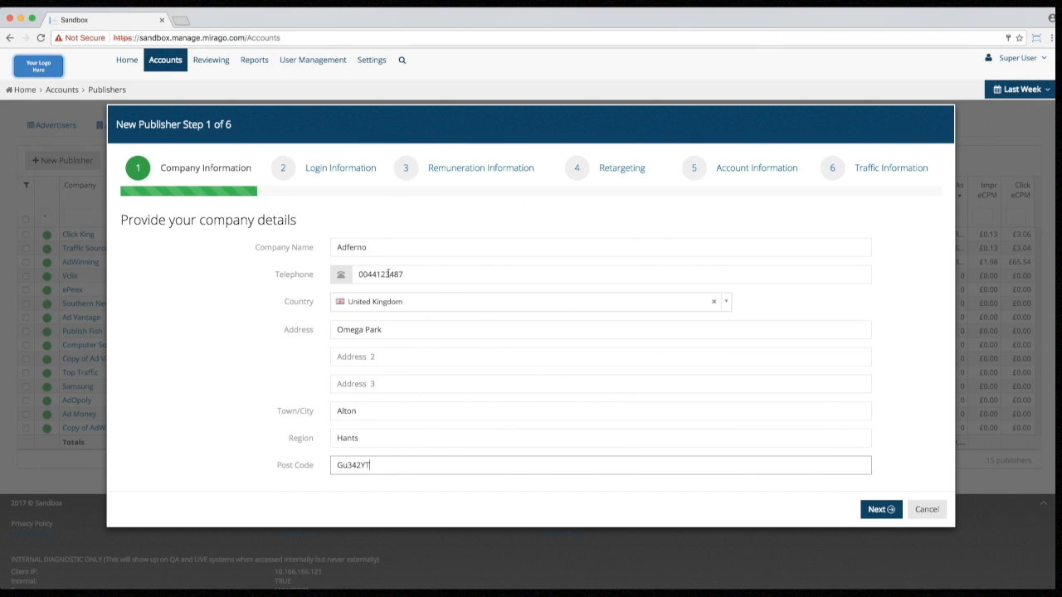
left_click(883, 512)
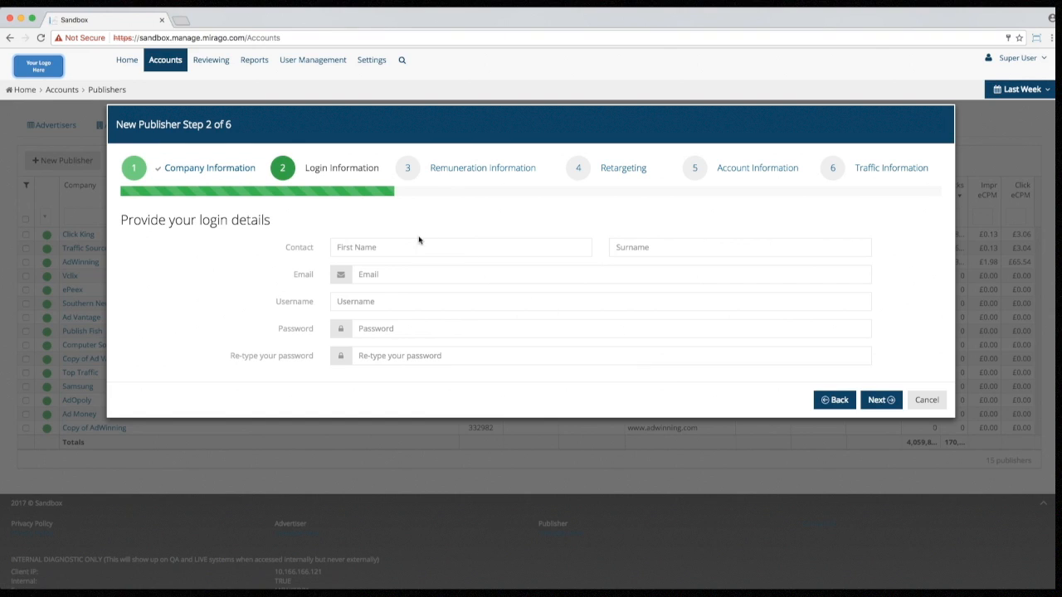
Step: Enter the contact's first name, surname and e-mail address
left_click(405, 246)
key("Tab")
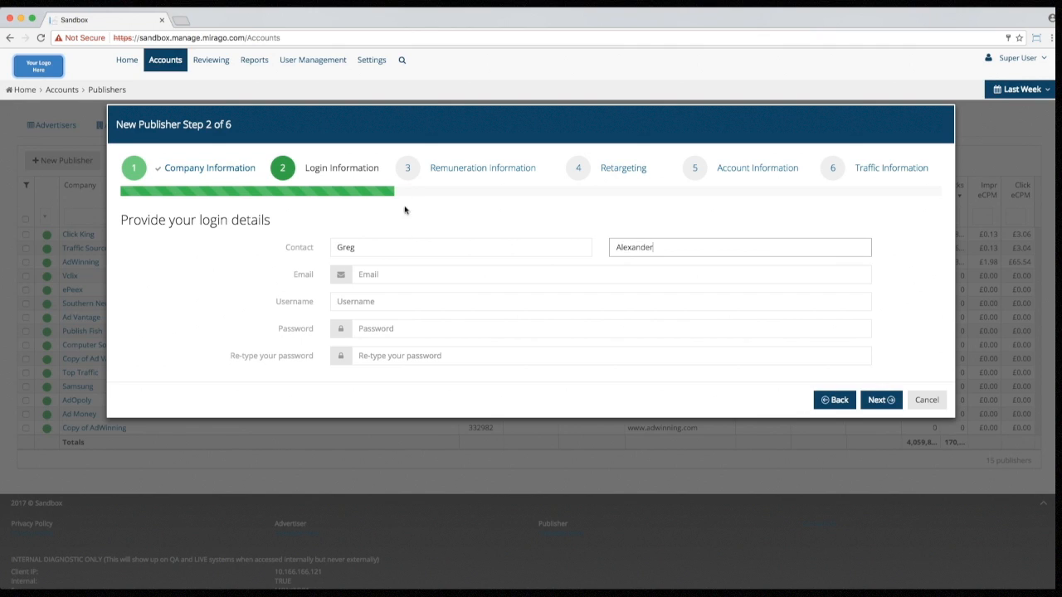
left_click(406, 277)
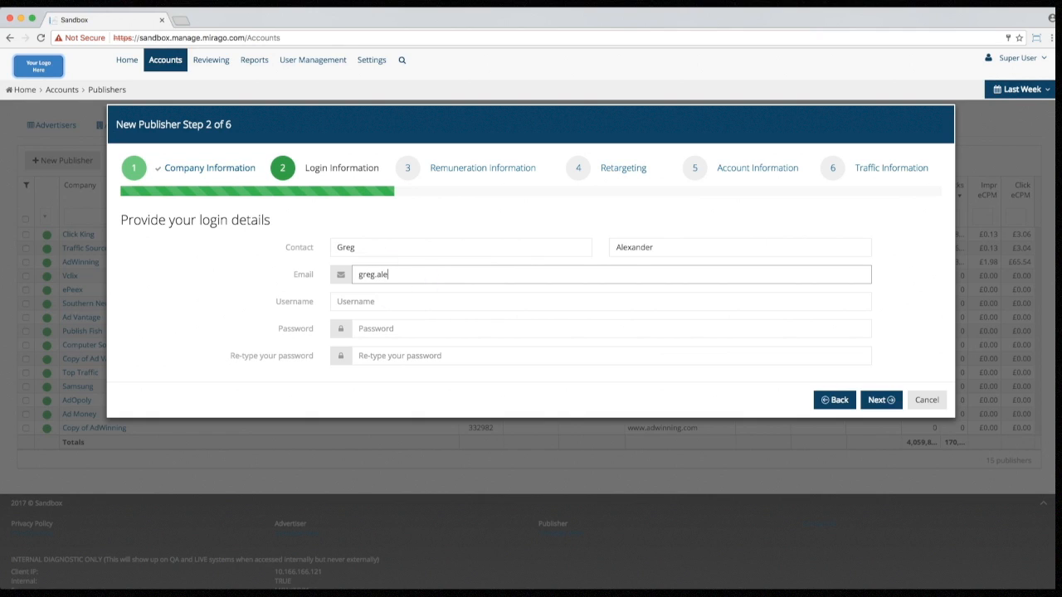
Step: Set the login username and the account password, confirmed twice, then continue
key("Tab")
type("adferno9")
key("Tab")
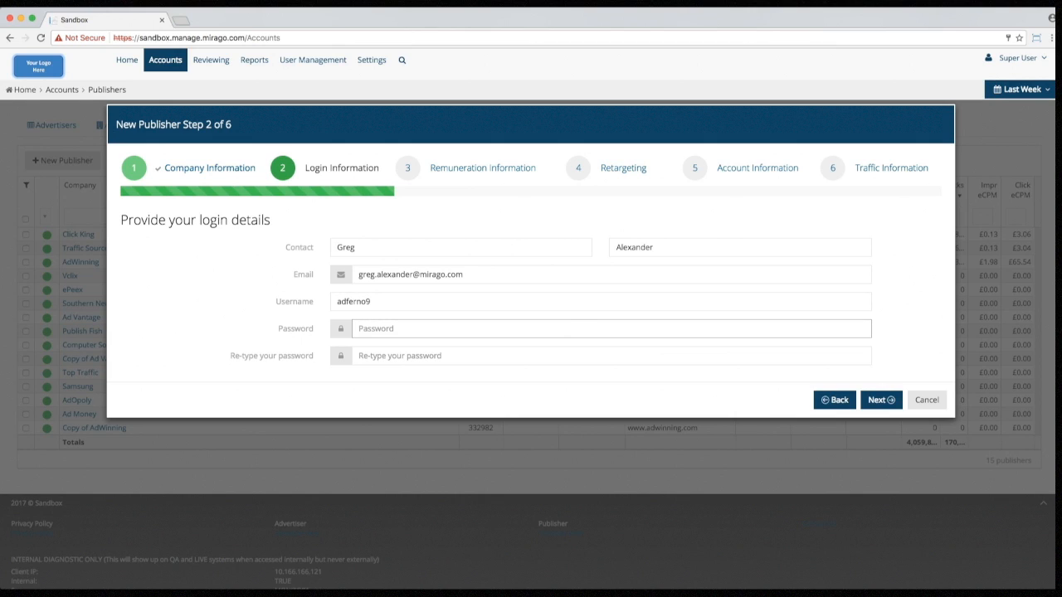
type("••••••••")
key("Tab")
type("••••••••")
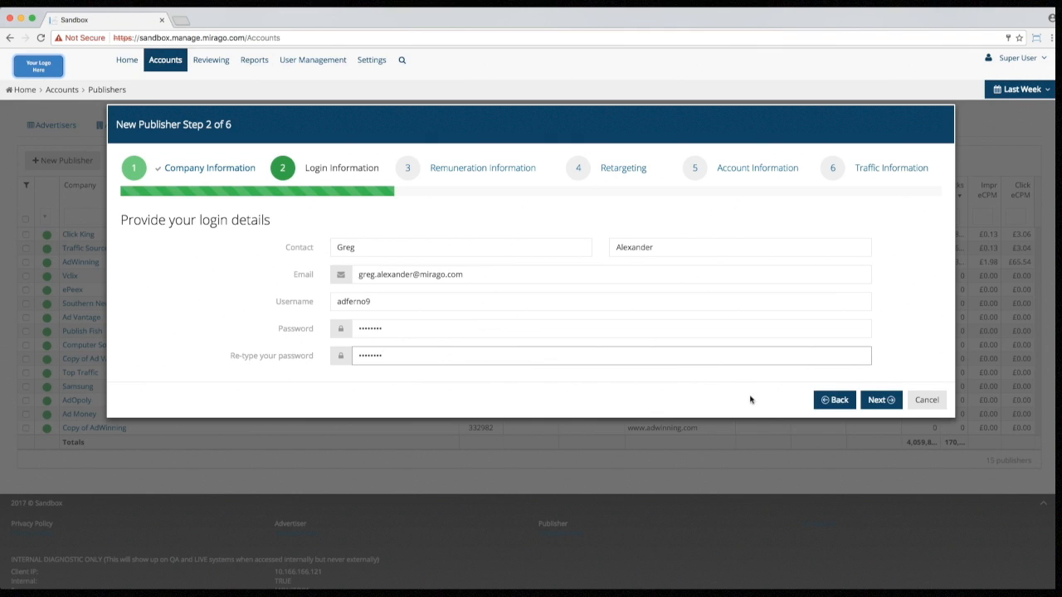
left_click(879, 401)
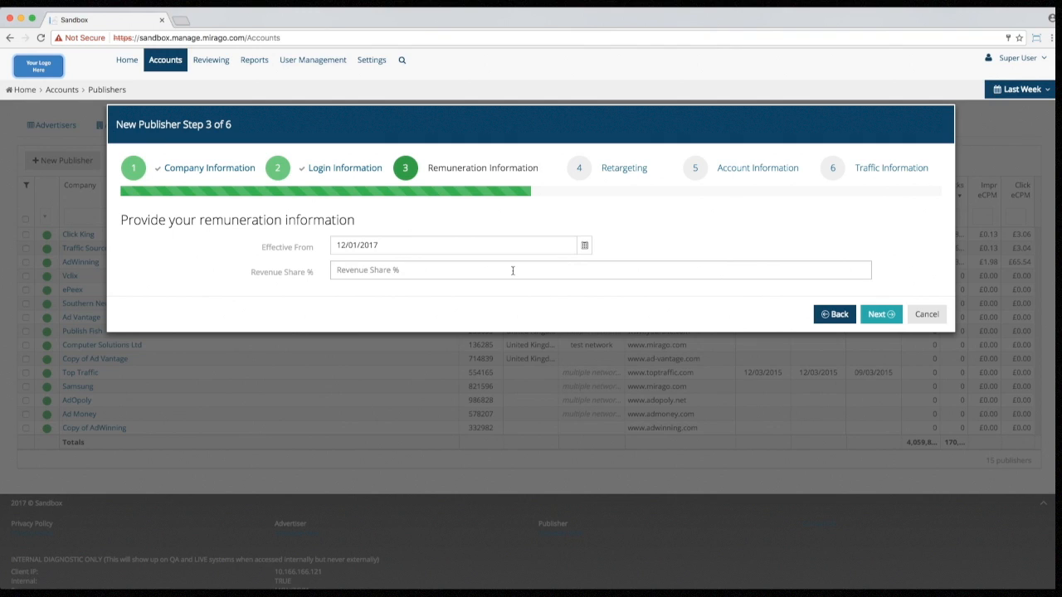
Step: Set a 60 % revenue share effective from 16 January 2017 and continue
left_click(513, 270)
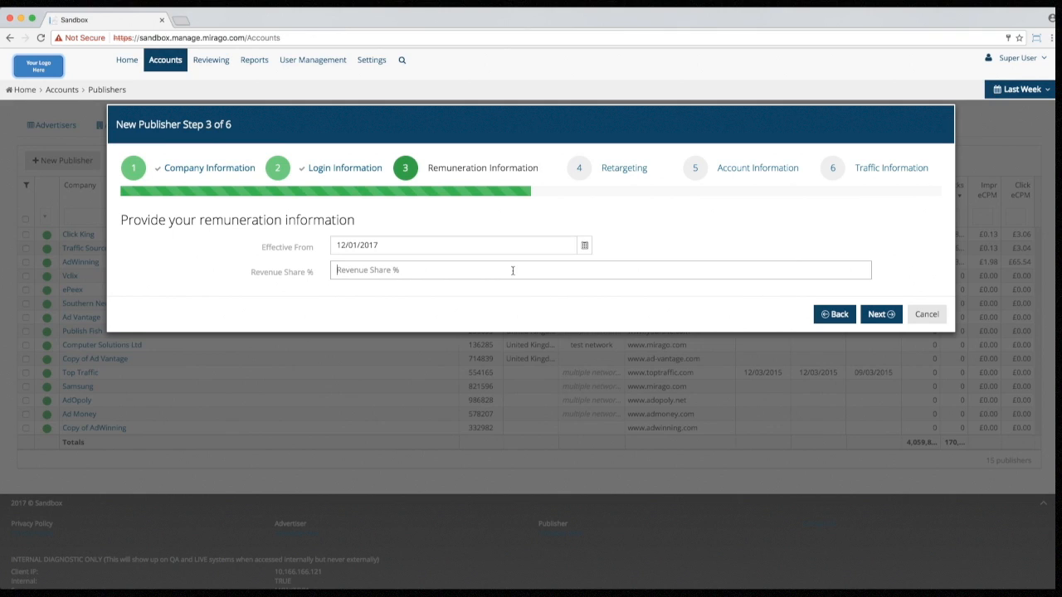
type("60")
left_click(452, 243)
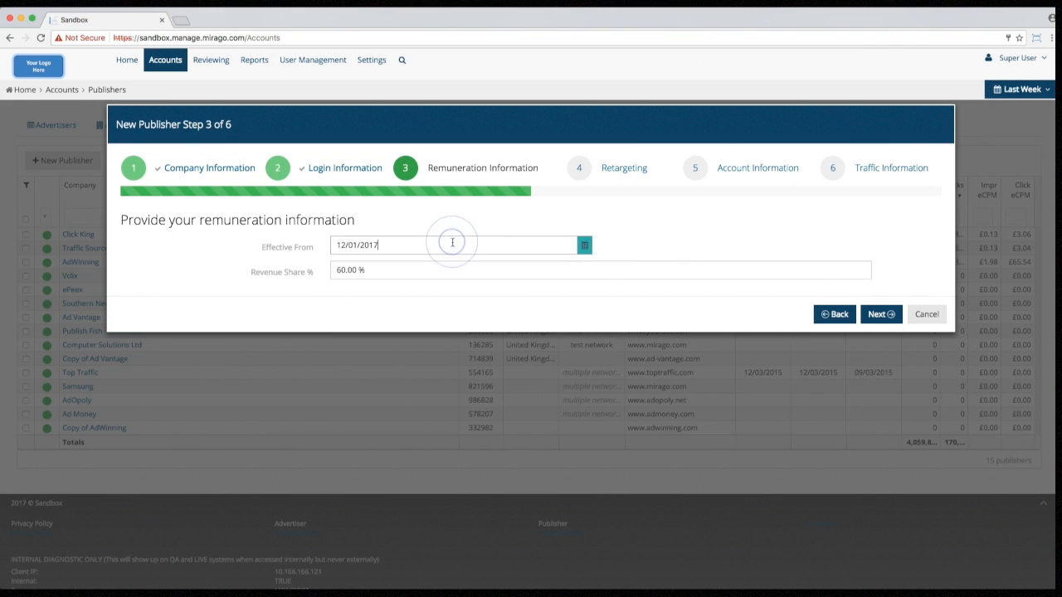
left_click(584, 245)
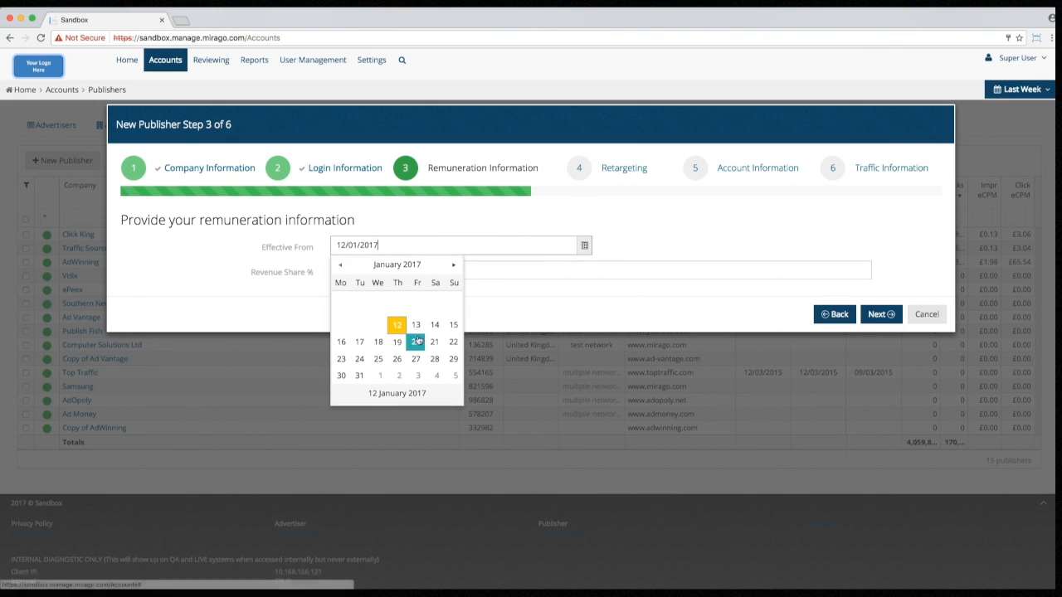
left_click(341, 342)
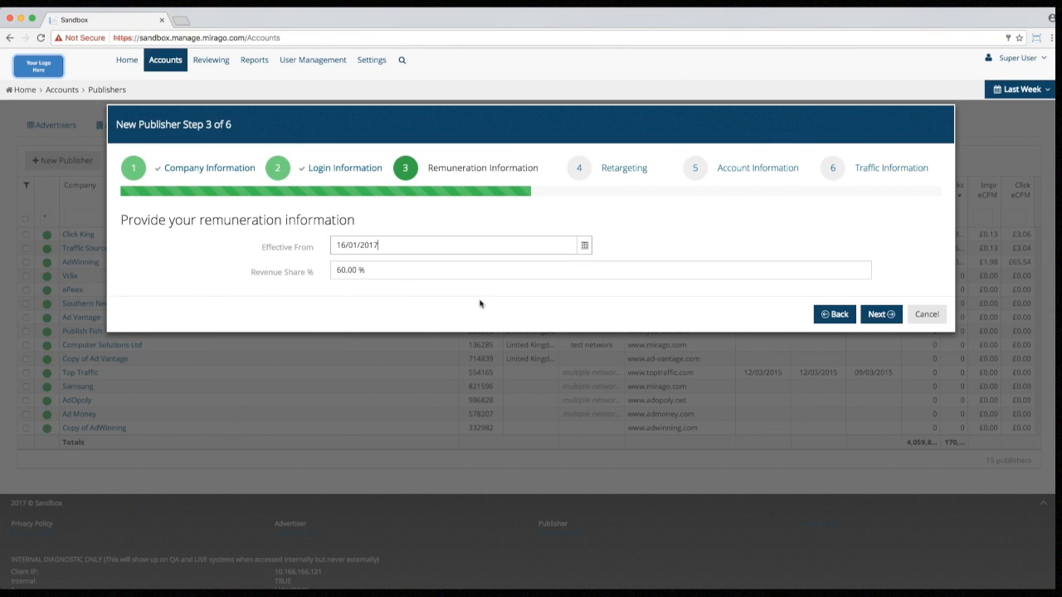
left_click(881, 318)
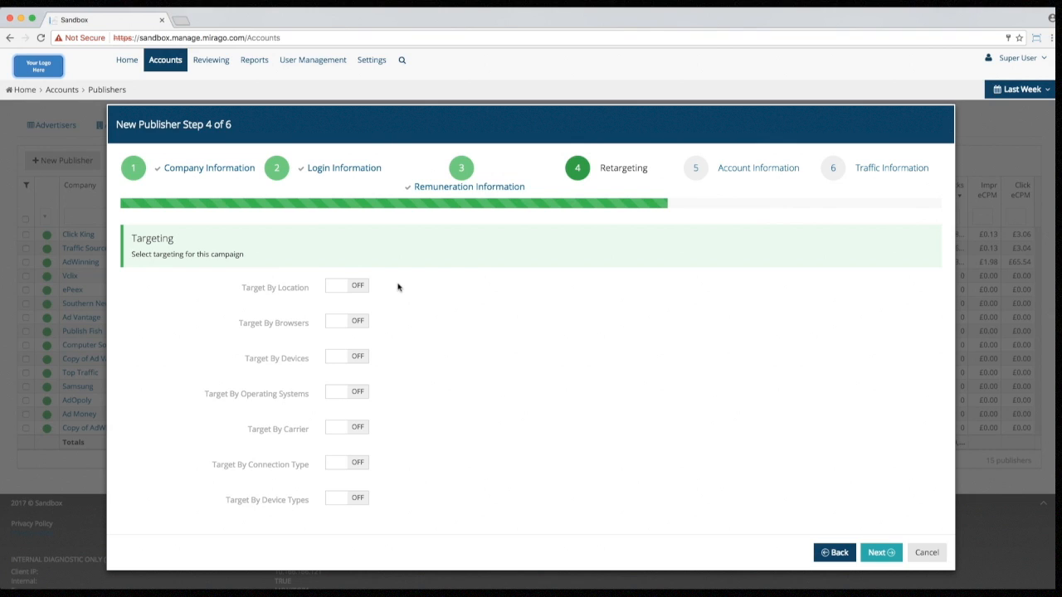
Step: Turn on location targeting for the whole United Kingdom and enable browser targeting
left_click(334, 287)
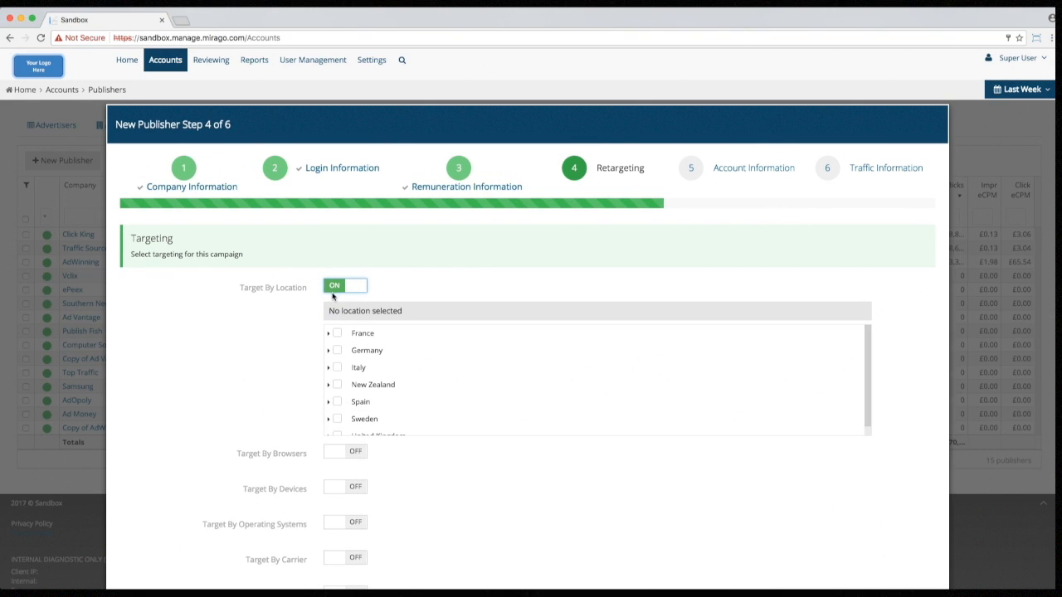
scroll(343, 360, "down", 1)
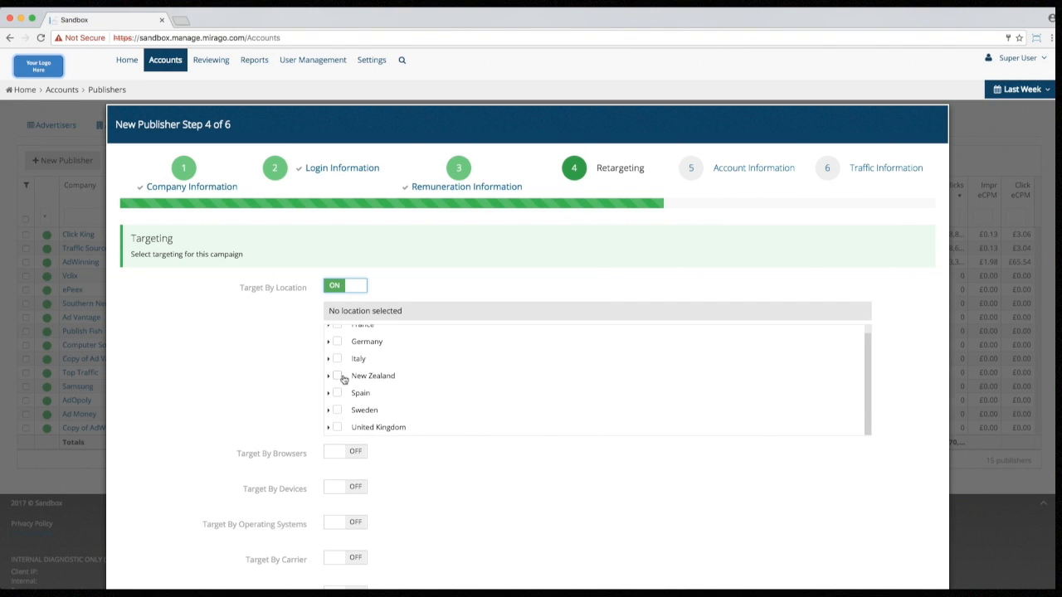
left_click(332, 427)
scroll(339, 403, "down", 2)
left_click(337, 375)
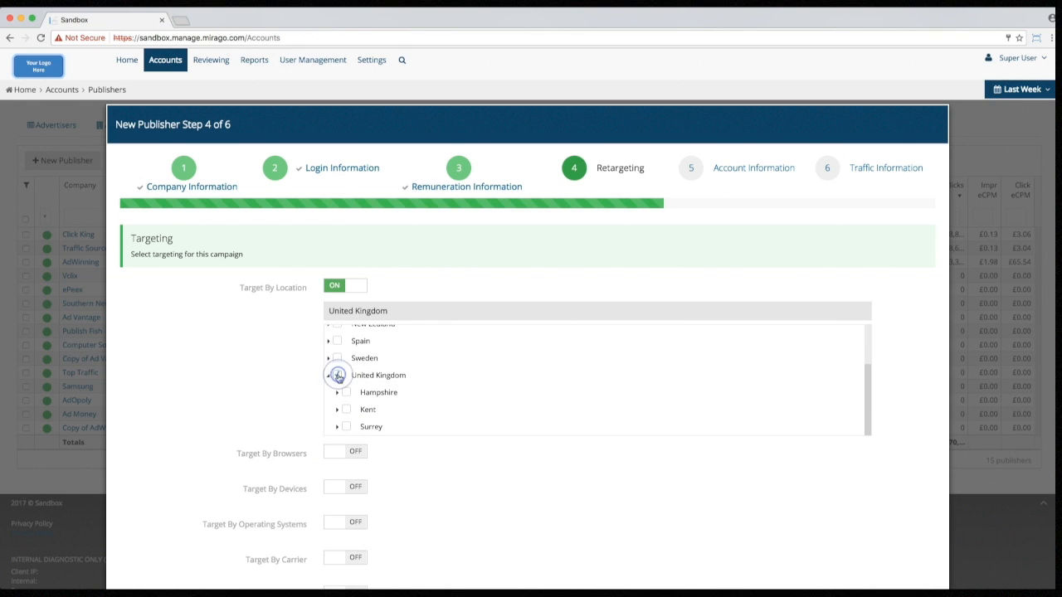
left_click(336, 452)
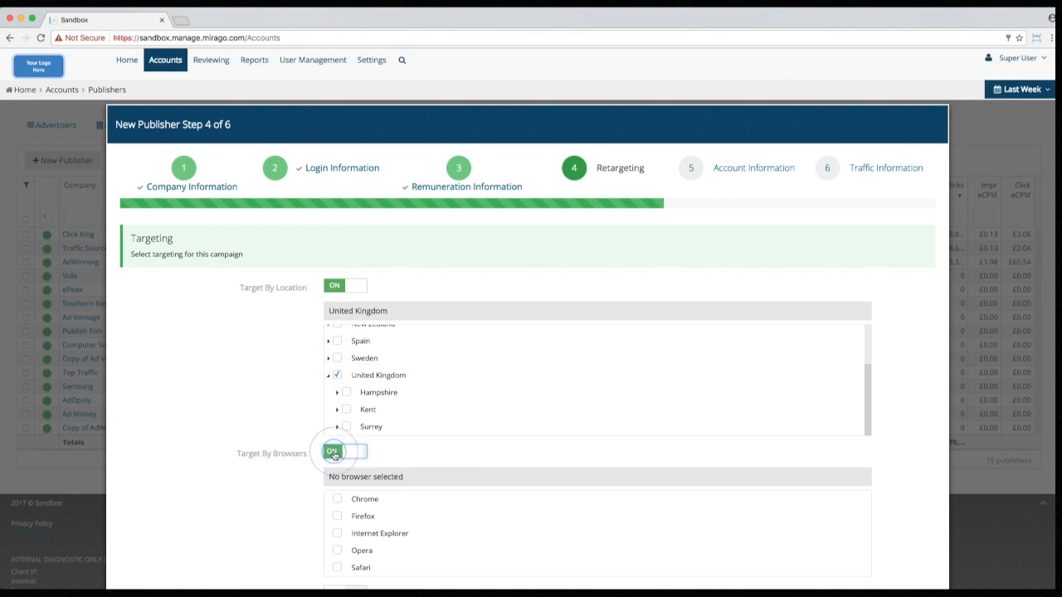
scroll(344, 490, "down", 1)
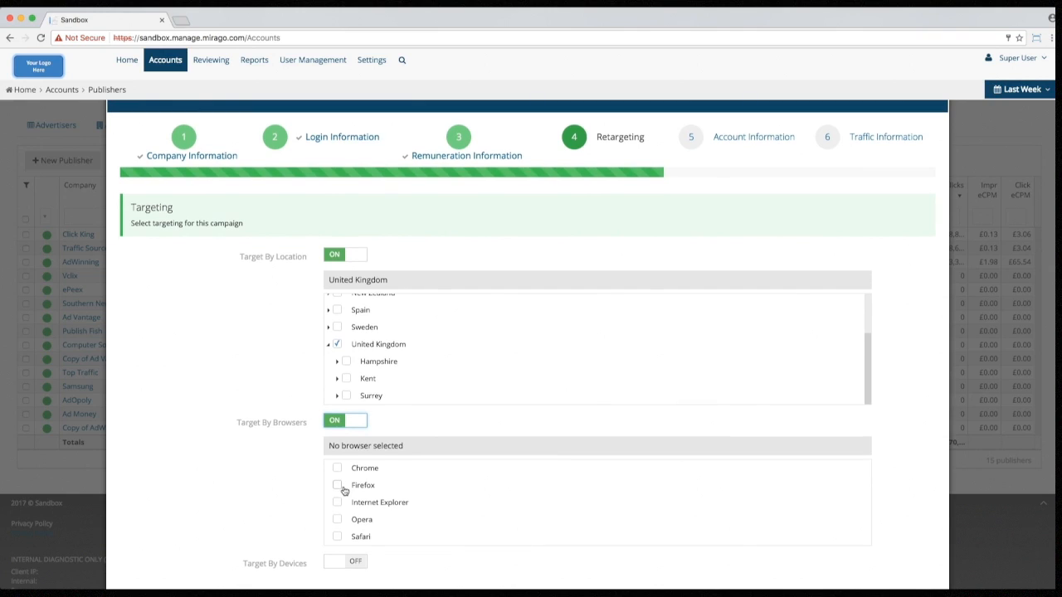
left_click(337, 421)
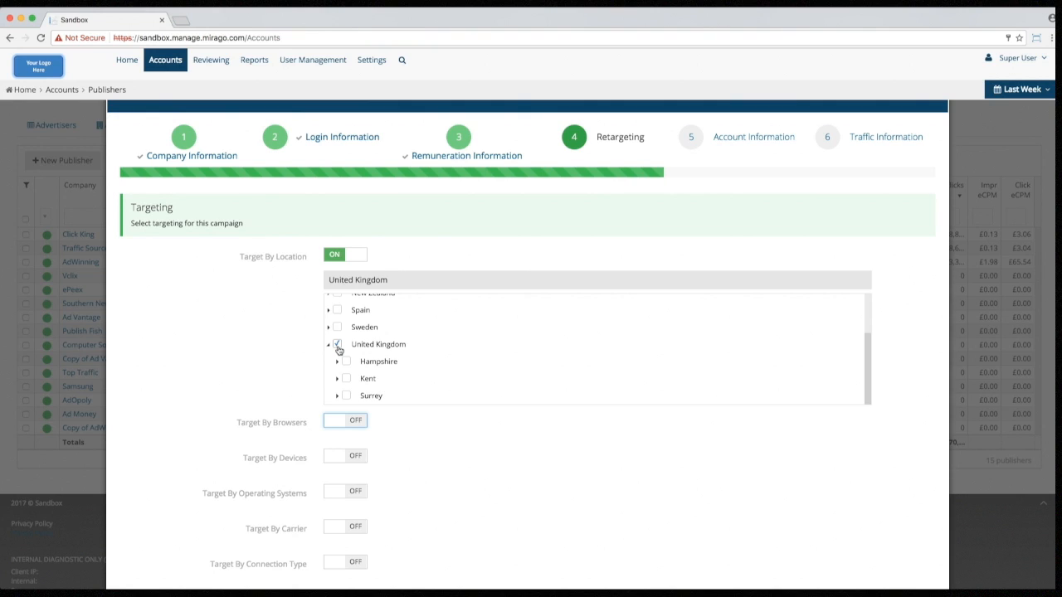
left_click(335, 413)
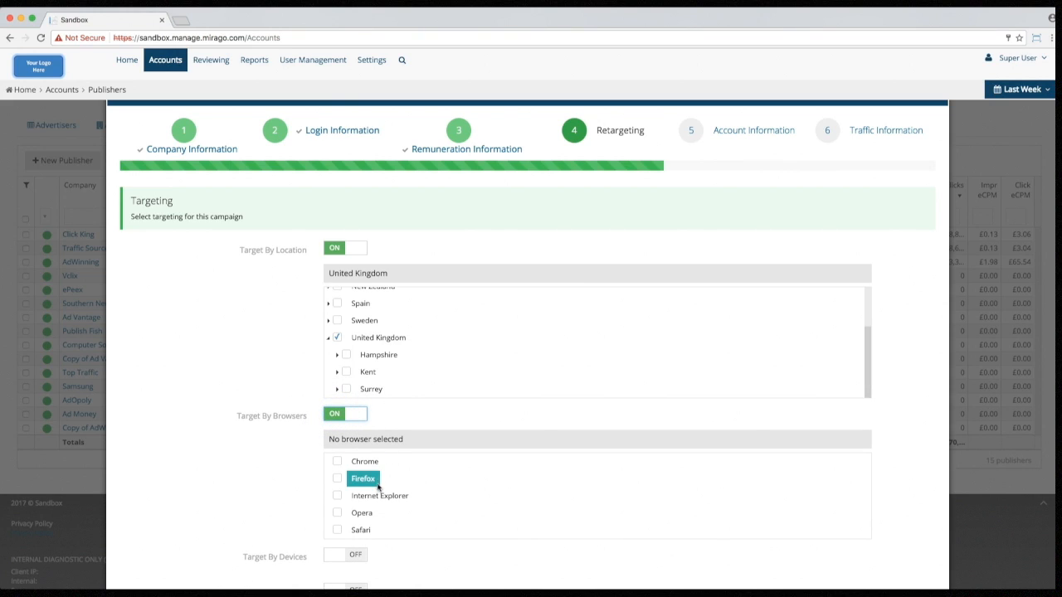
right_click(375, 501)
left_click(362, 531)
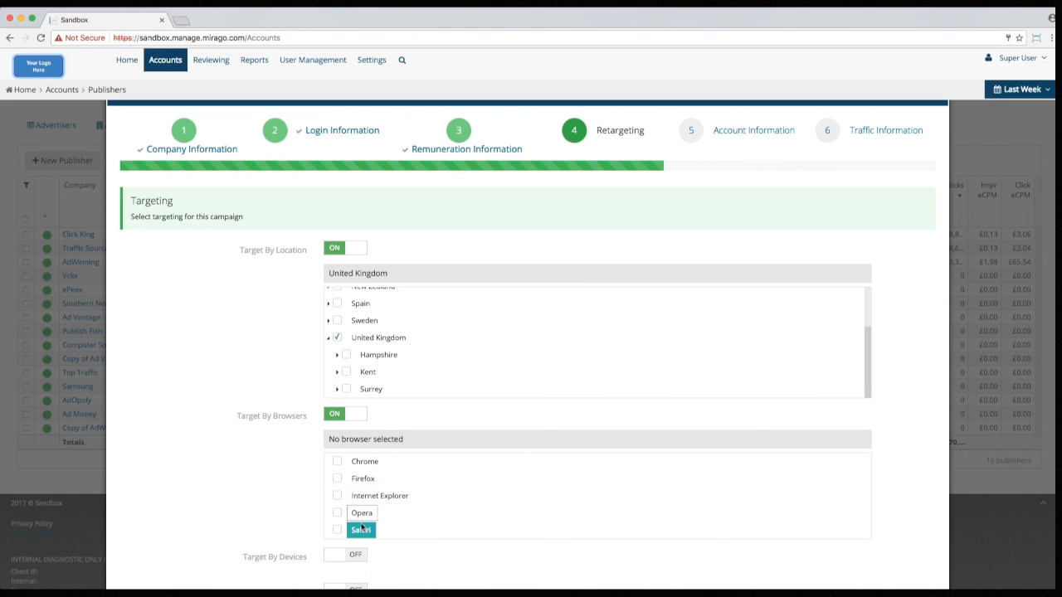
scroll(362, 522, "down", 5)
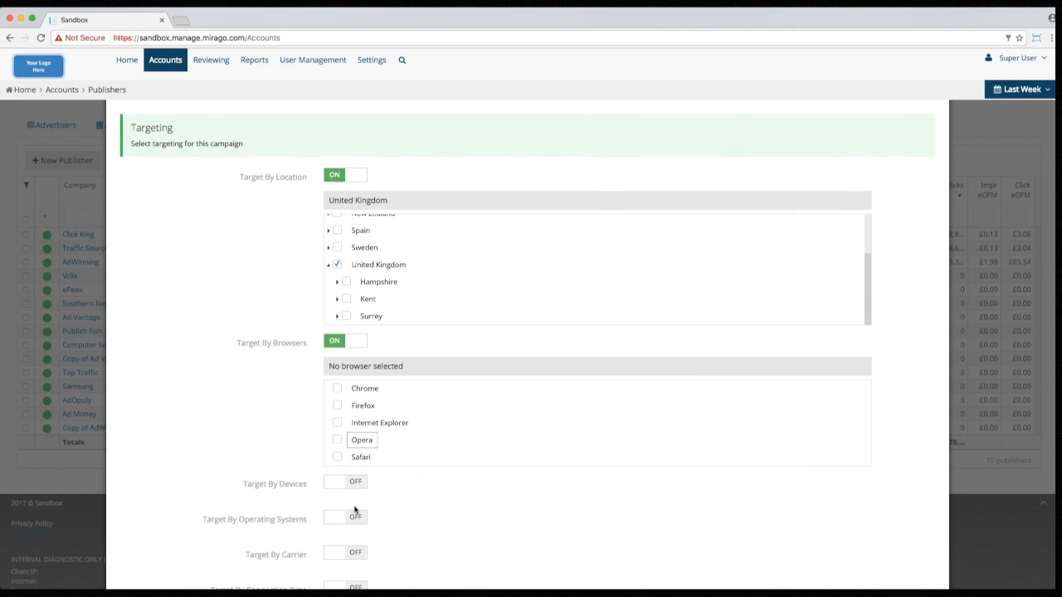
Step: Enable device targeting, with the Apple group expanded, and operating-system targeting
left_click(329, 360)
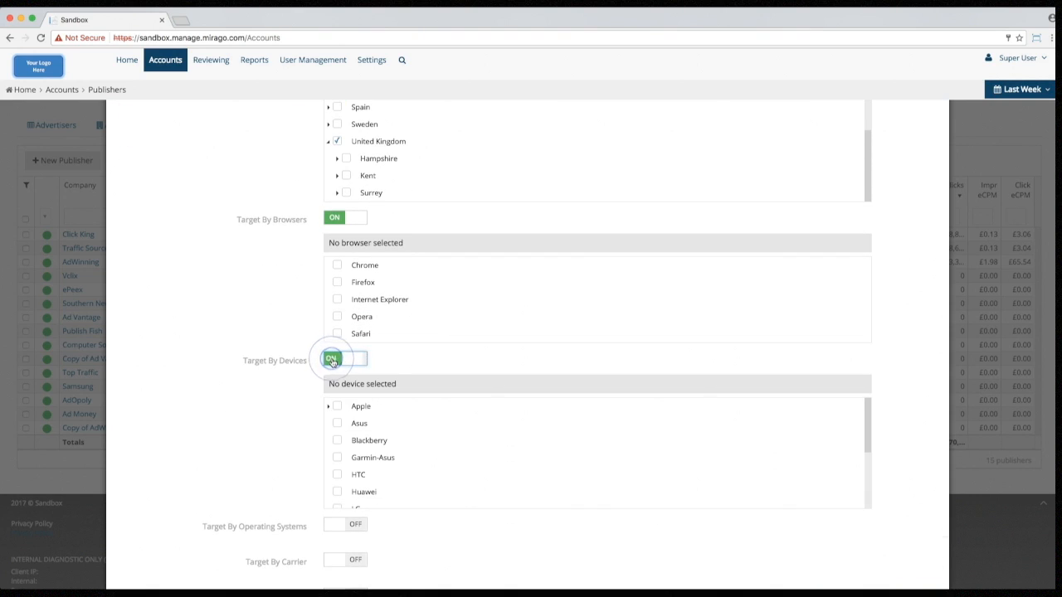
left_click(331, 407)
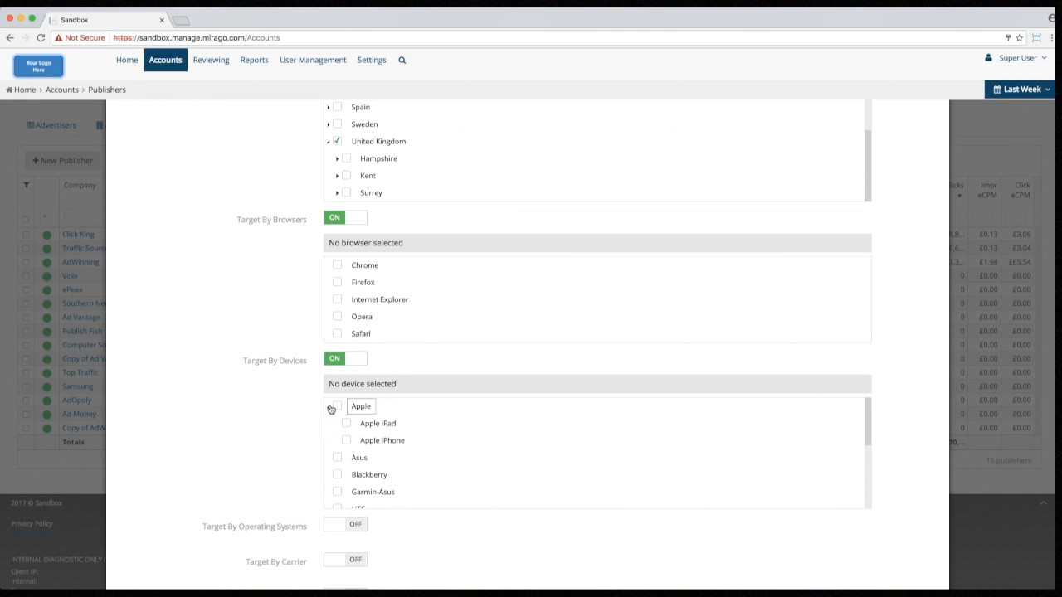
scroll(331, 410, "down", 3)
scroll(332, 410, "up", 1)
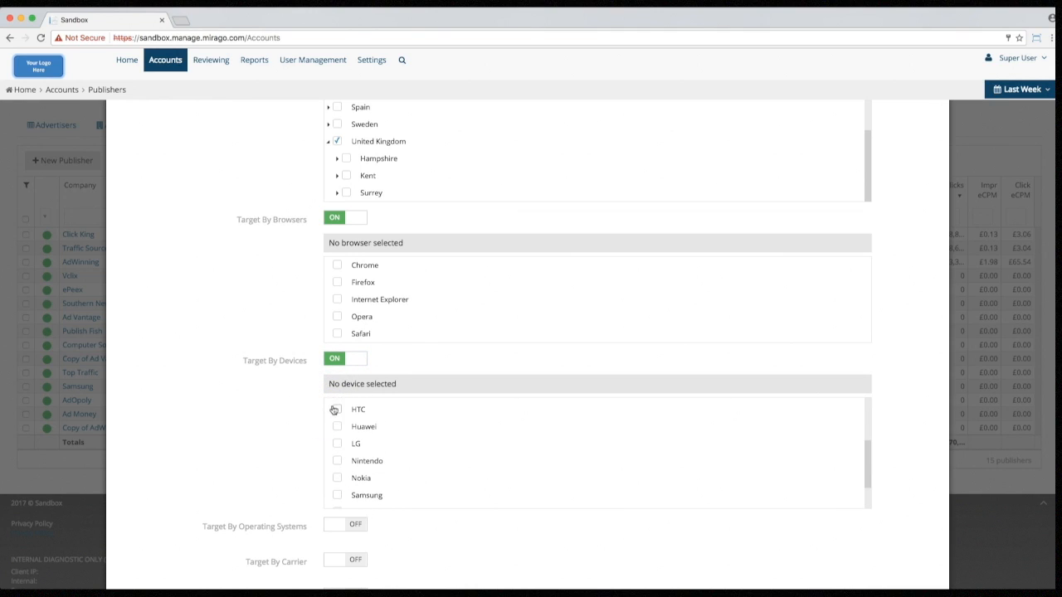
scroll(398, 476, "down", 3)
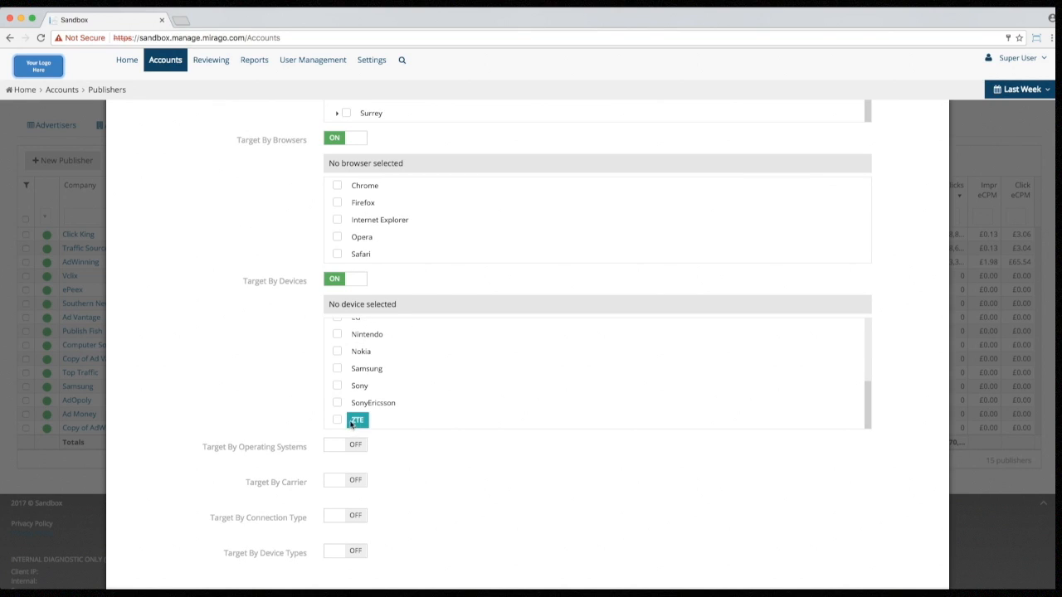
left_click(340, 446)
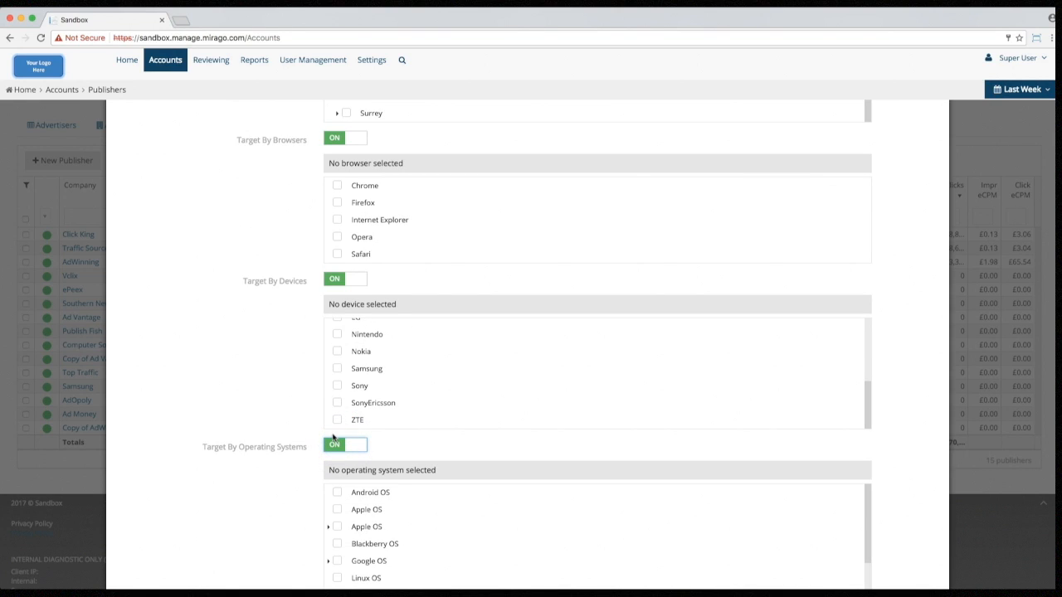
scroll(290, 485, "down", 3)
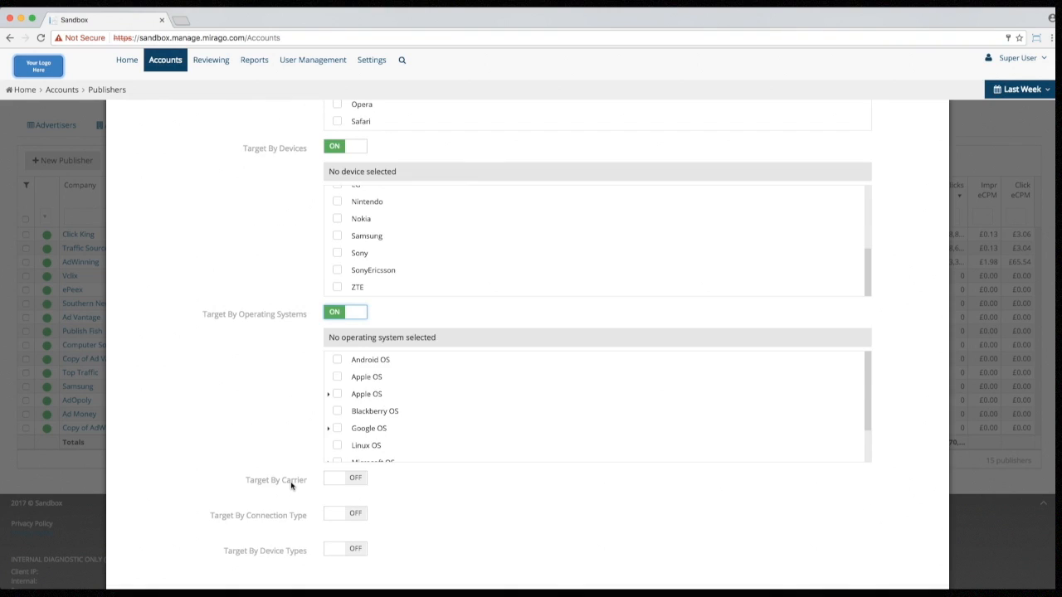
Step: Enable carrier, connection-type and device-type targeting, then proceed to Account Information
left_click(334, 477)
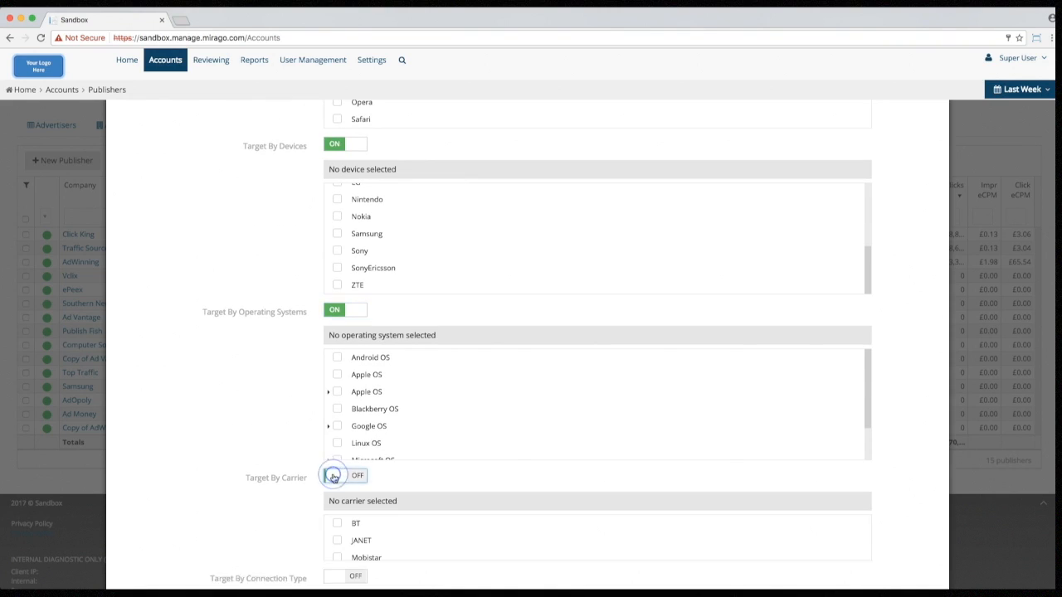
scroll(300, 481, "down", 2)
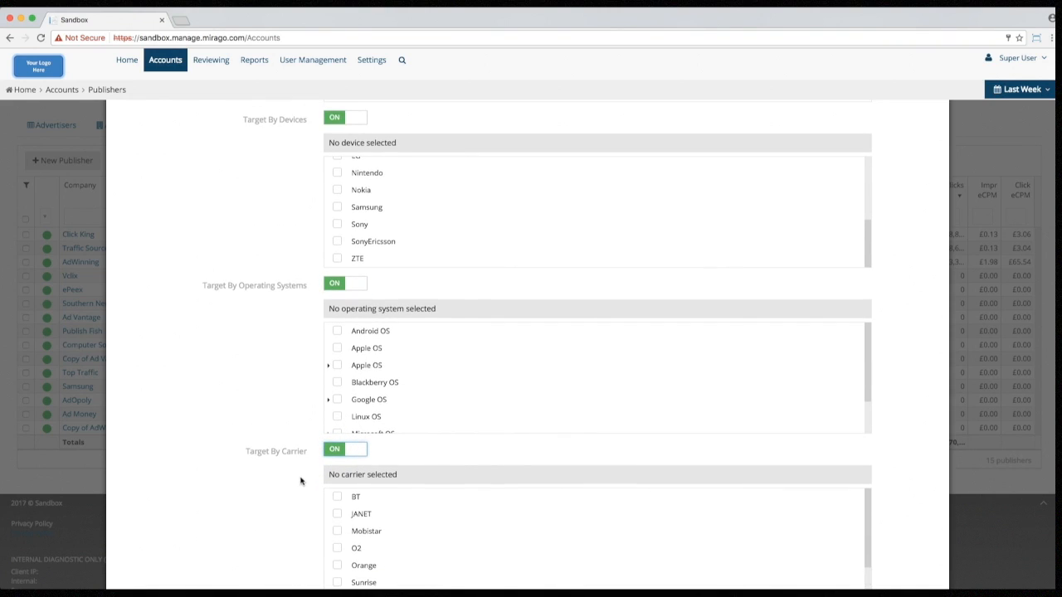
scroll(300, 481, "down", 2)
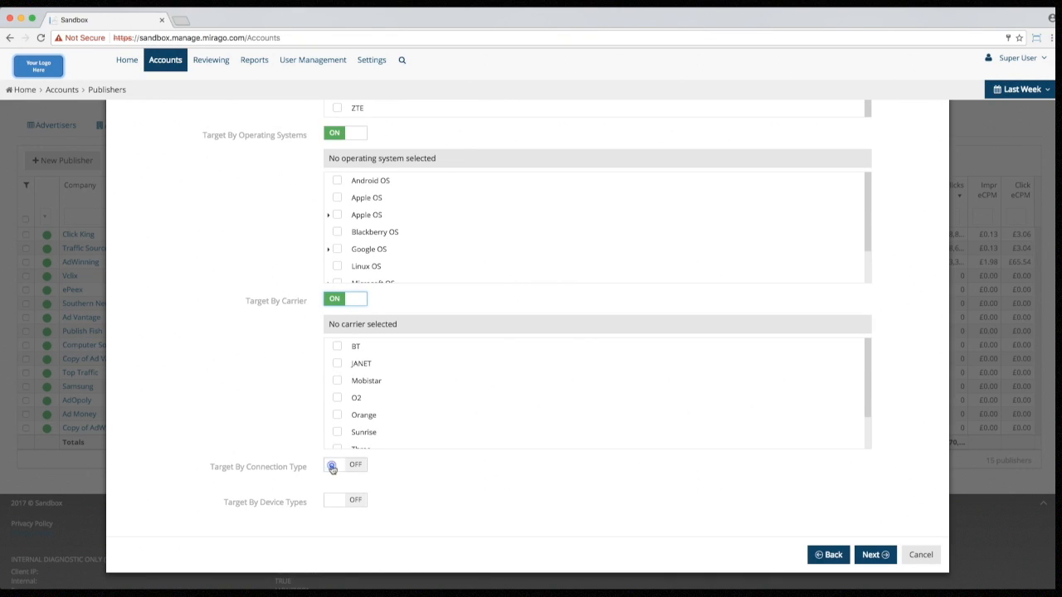
left_click(332, 466)
scroll(295, 471, "down", 1)
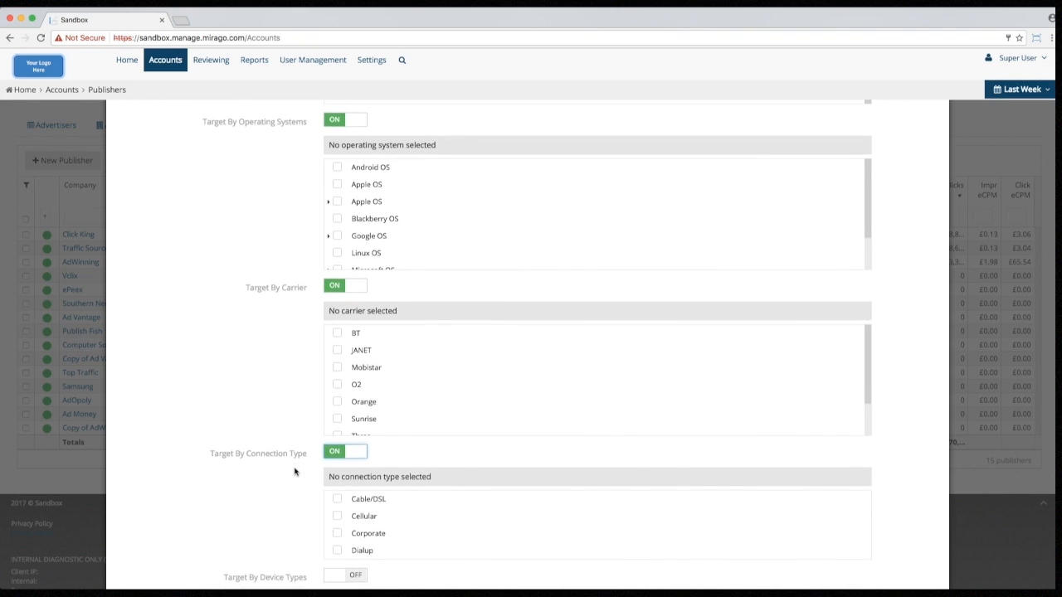
scroll(294, 472, "down", 2)
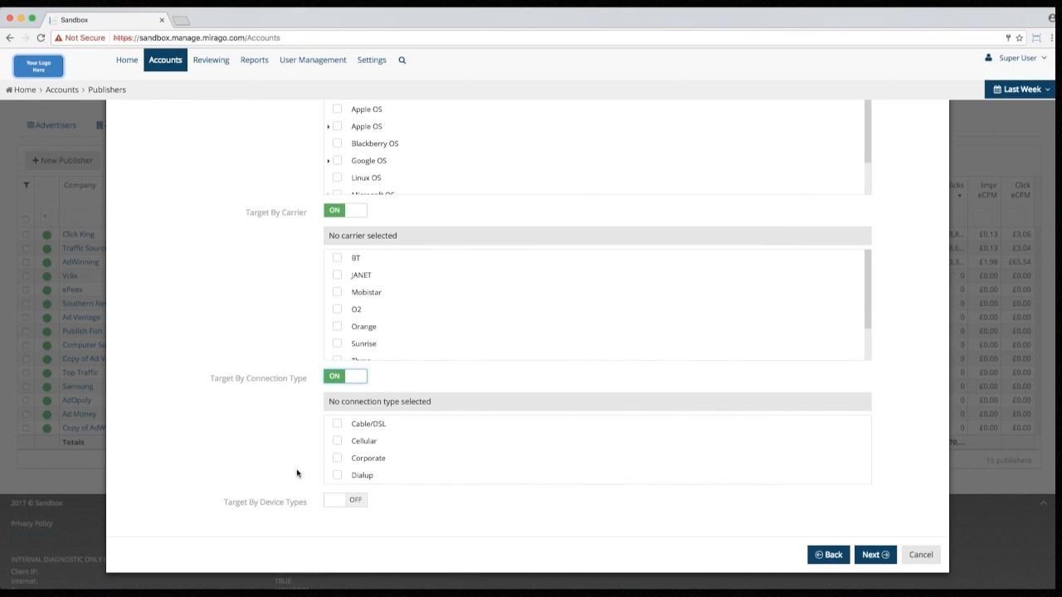
left_click(329, 502)
scroll(295, 488, "down", 3)
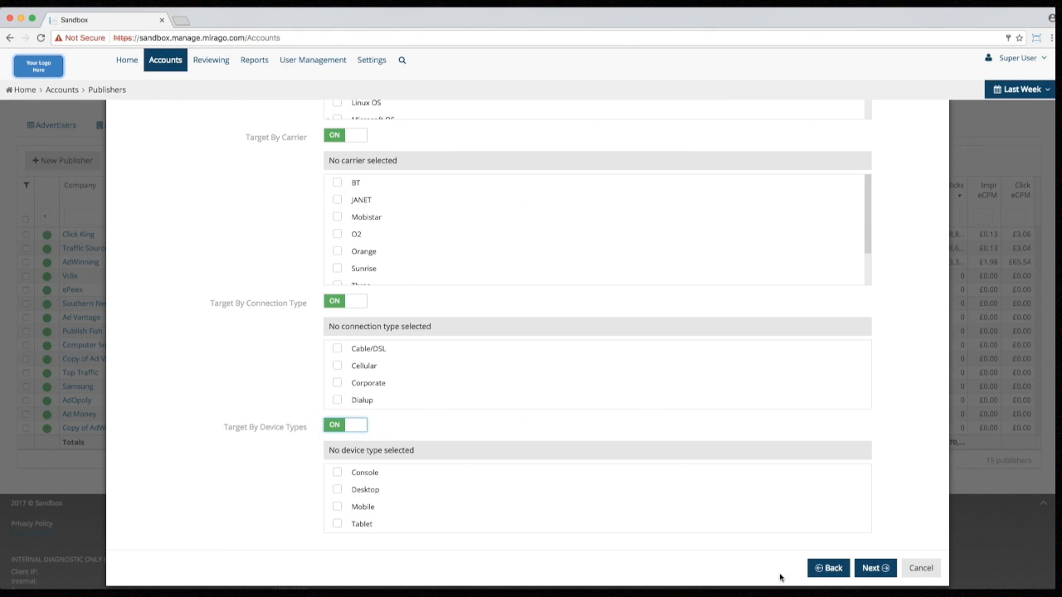
left_click(867, 569)
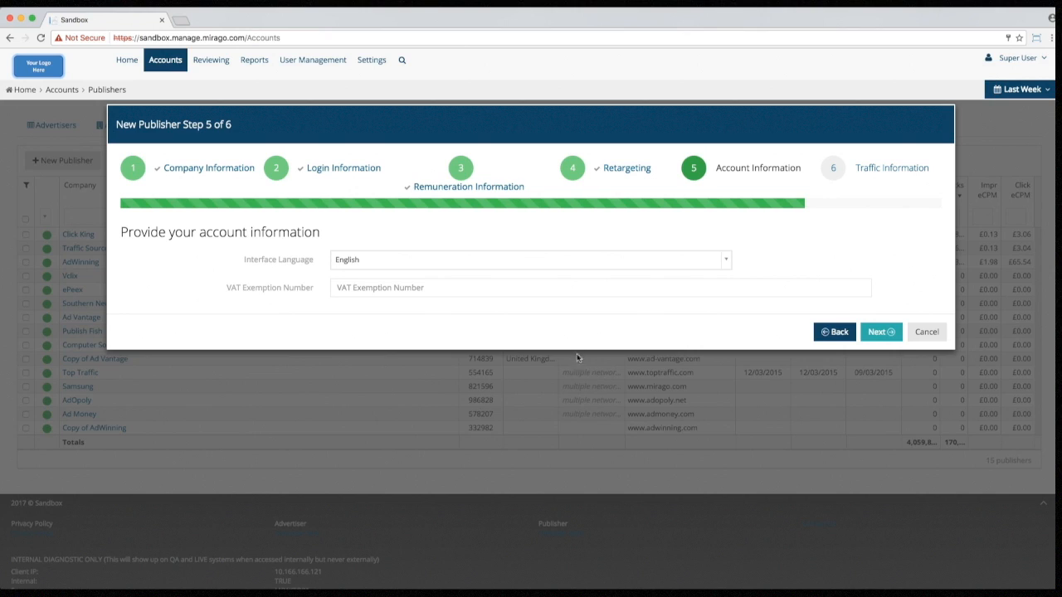
Step: Keep English as the interface language, leave the VAT exemption number blank, and continue
left_click(486, 261)
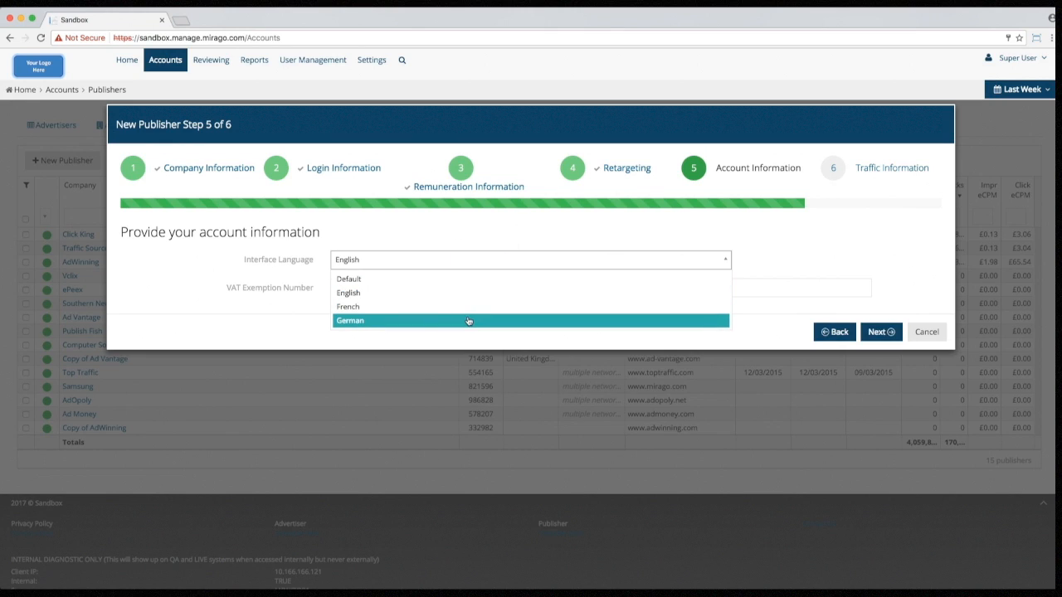
left_click(469, 297)
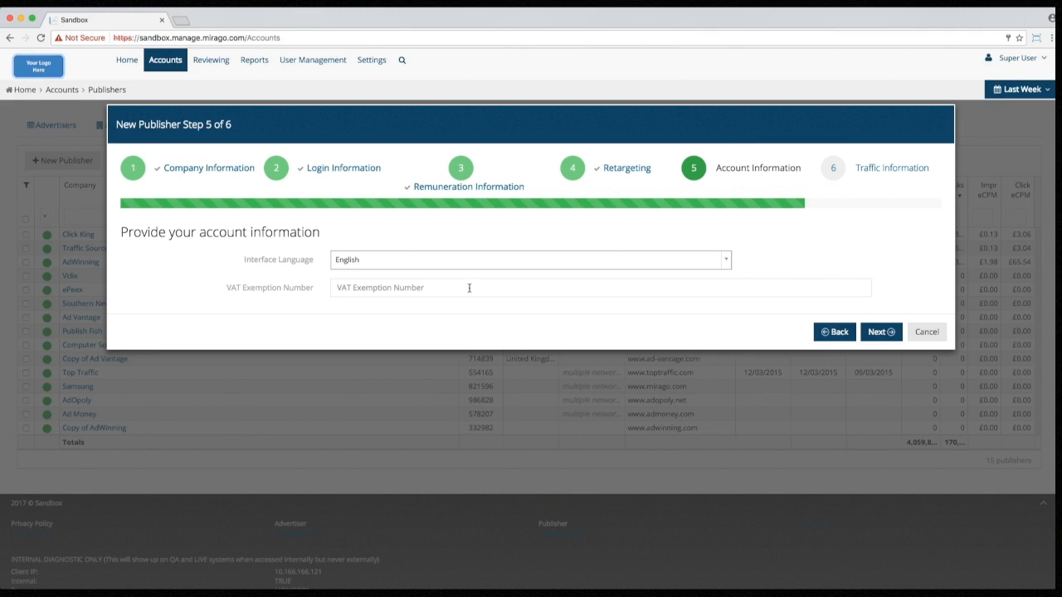
left_click(469, 288)
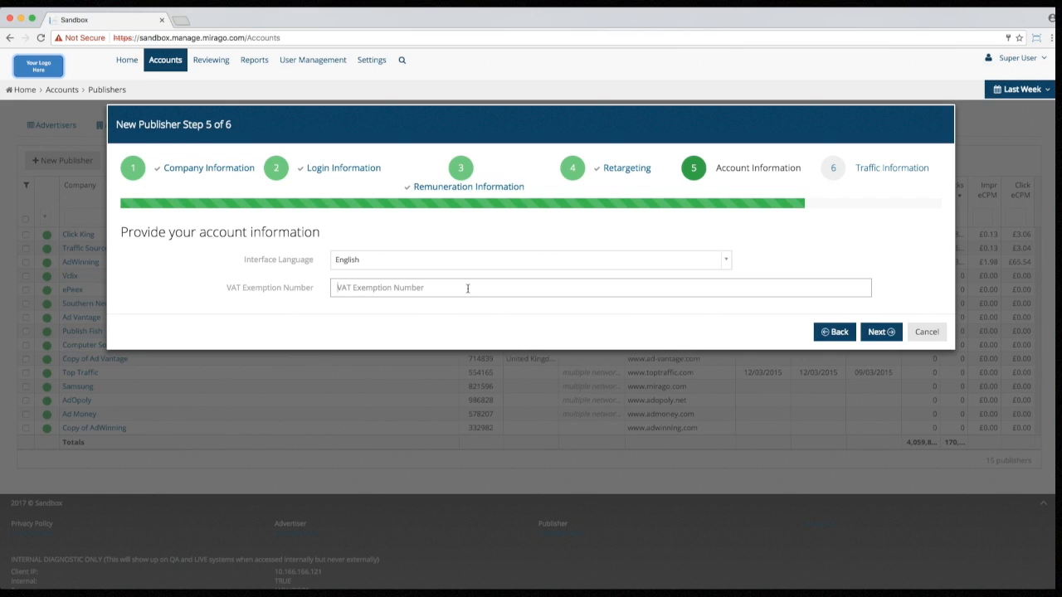
left_click(878, 333)
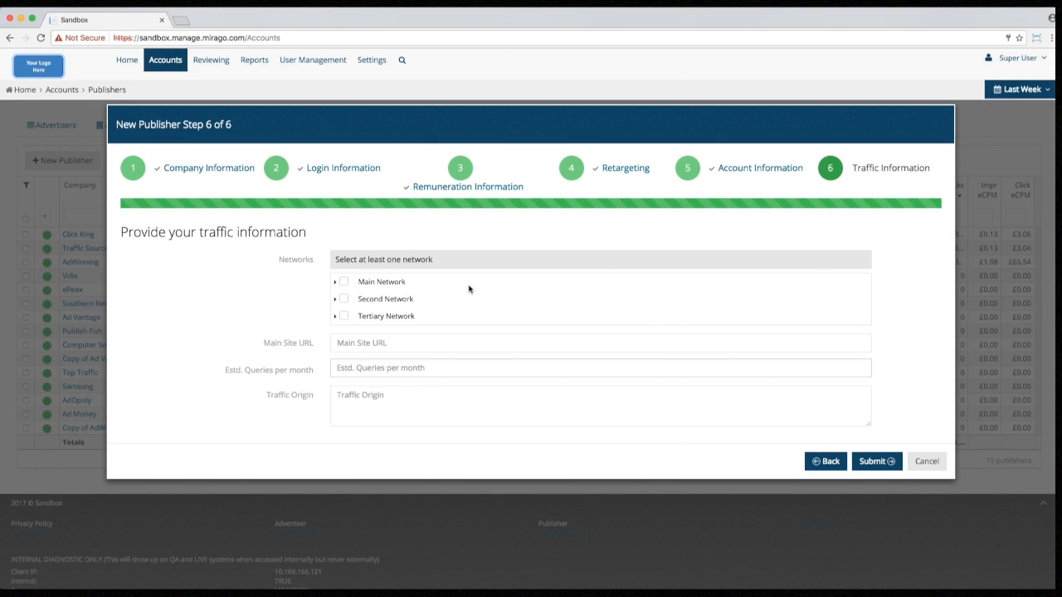
Step: Expand Main Network and tick Display CPM as the publisher's network
left_click(335, 283)
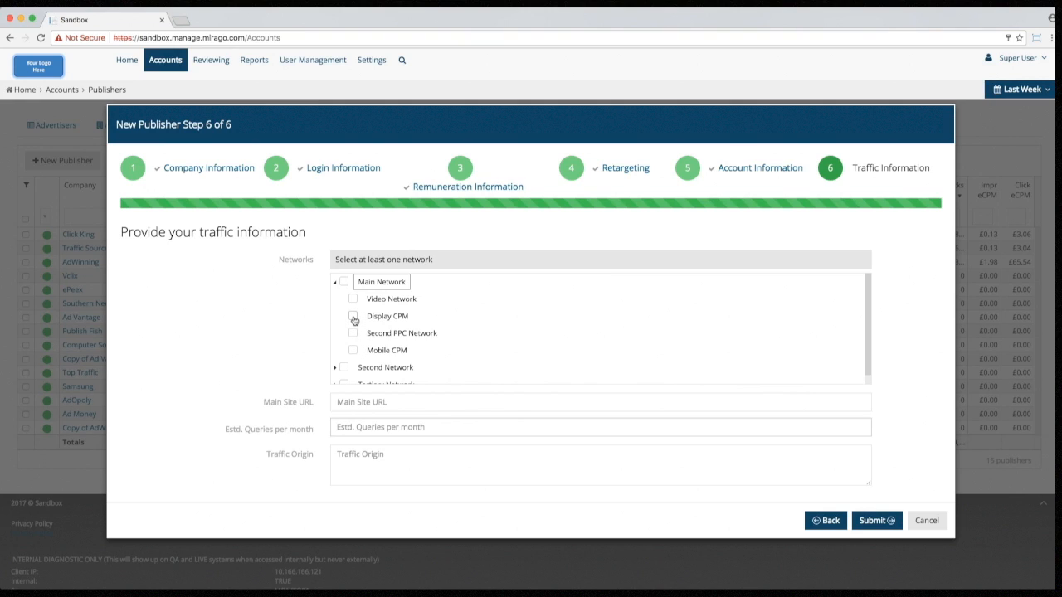
left_click(353, 317)
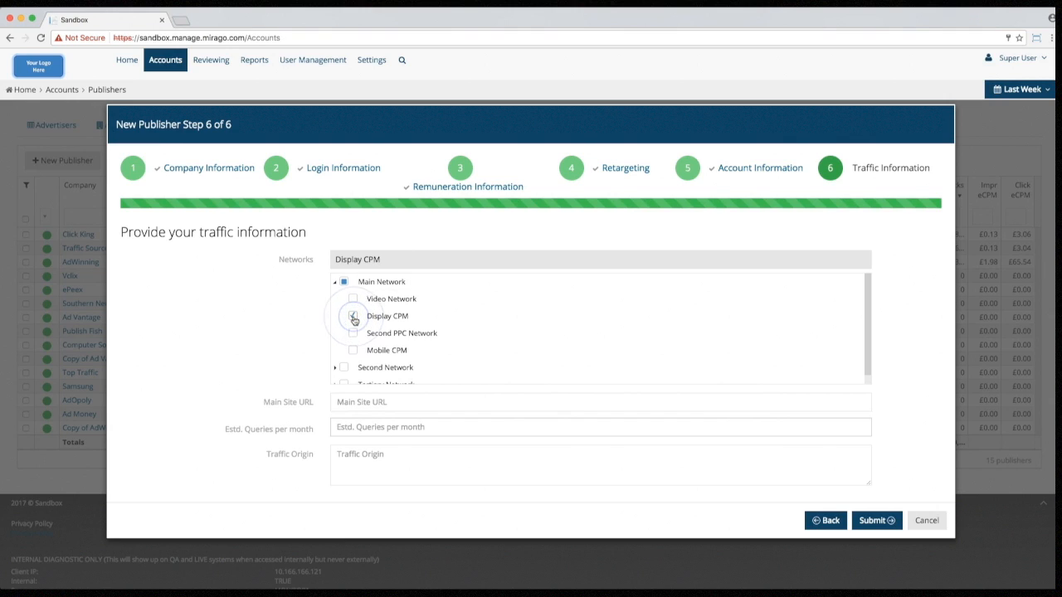
scroll(330, 336, "down", 1)
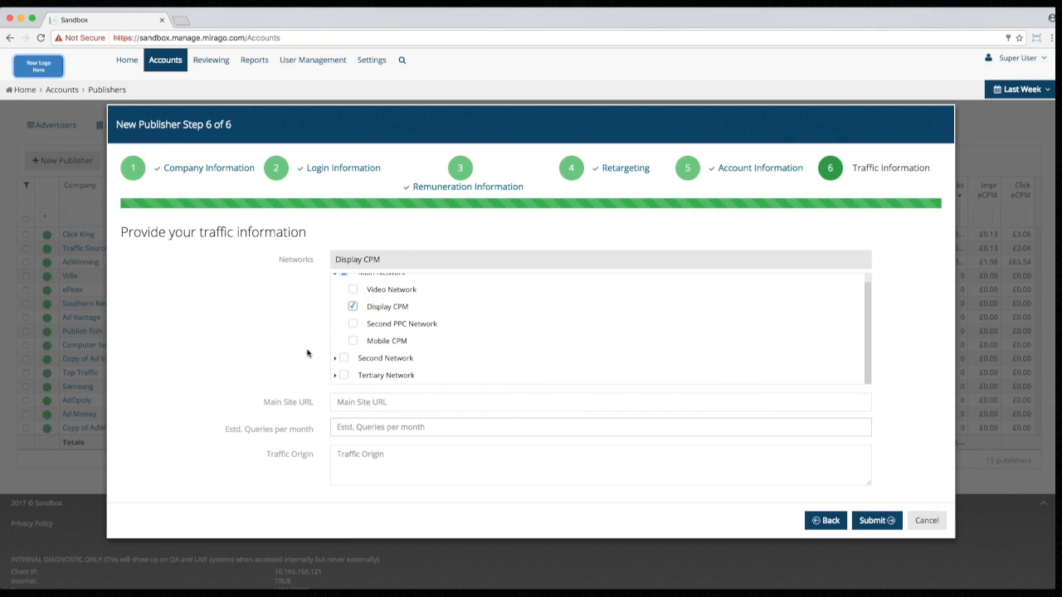
left_click(341, 401)
type("ww")
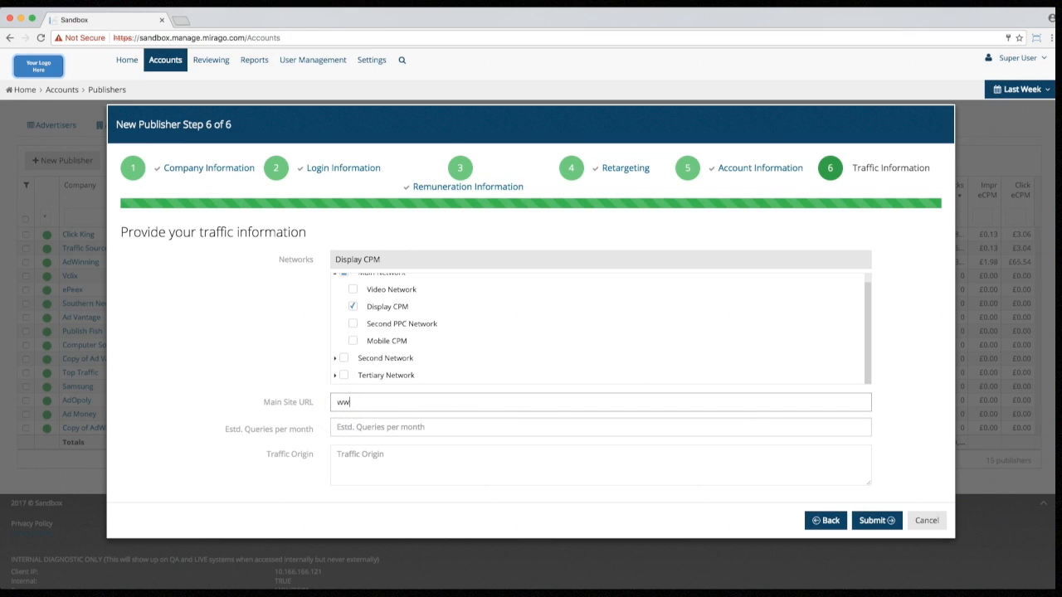
type("w.adferno.com")
key("Tab")
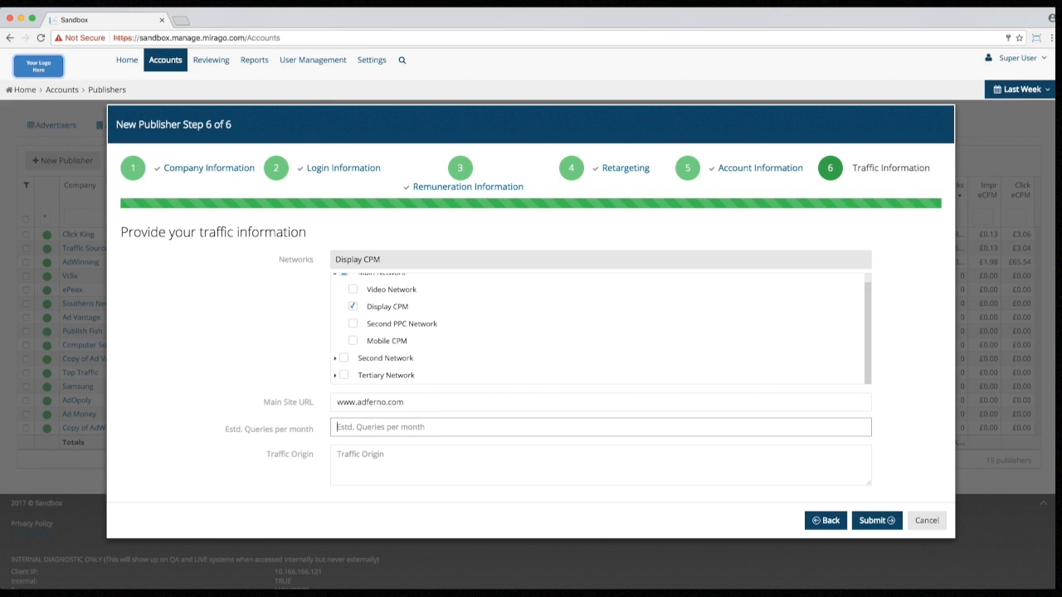
type("100000")
left_click(338, 454)
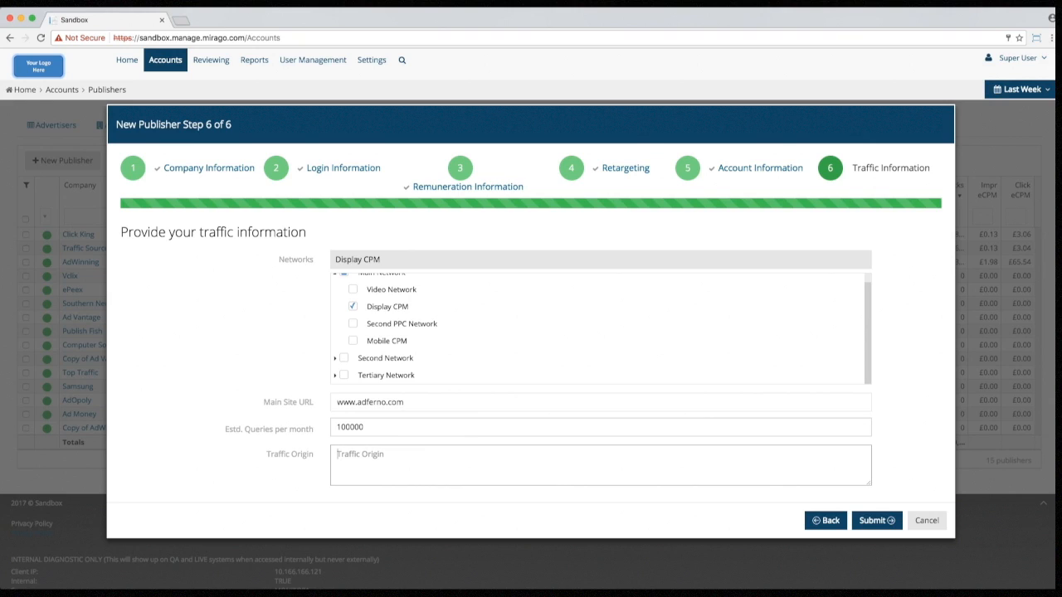
type("toolbars")
left_click(879, 523)
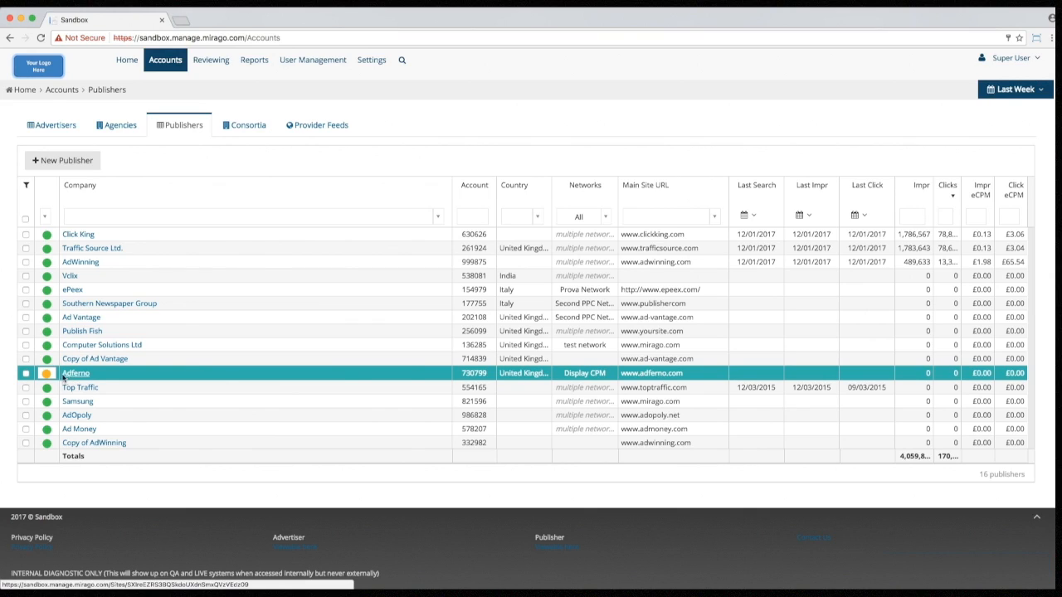
Step: Check that the new Adferno row's status dot reads Suspended
mouse_move(46, 375)
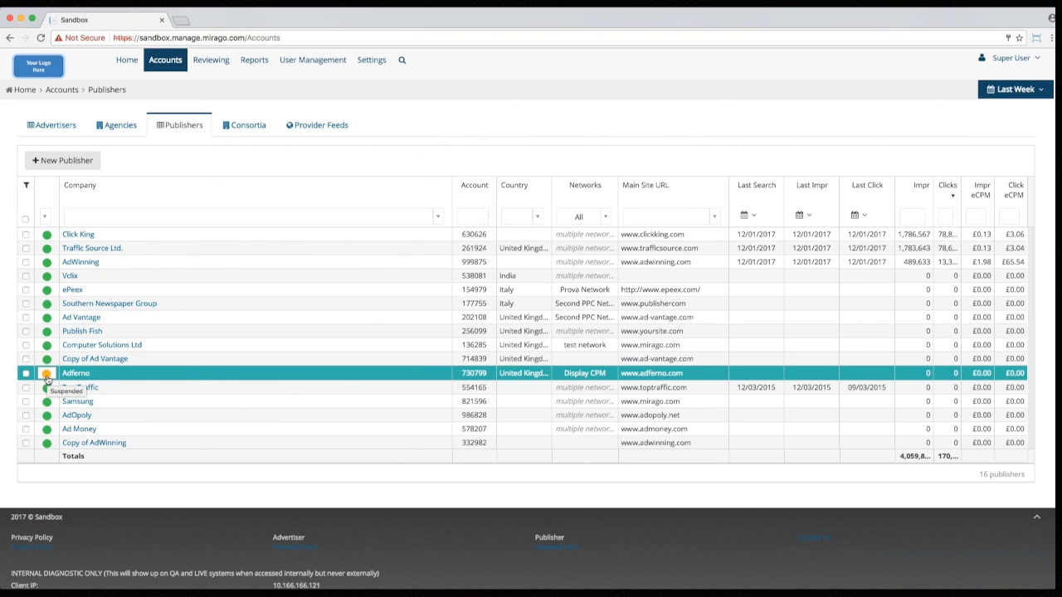